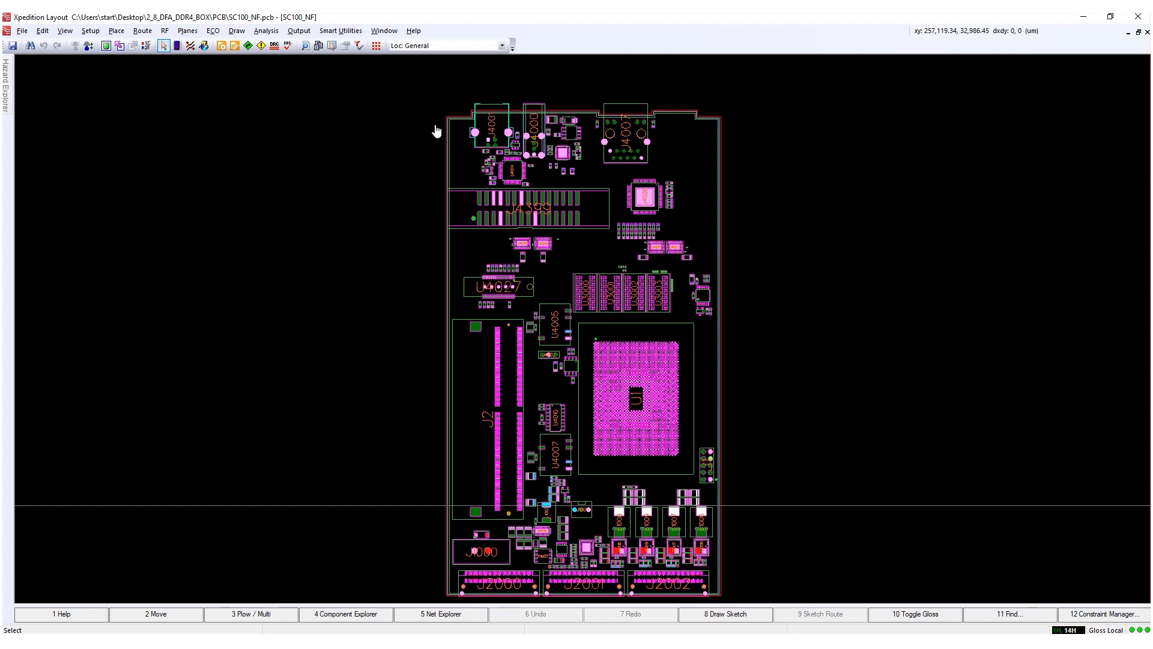
- Load Xpedition DFM for the SC100_NF board and minimize the vnpi.exe console window
click(266, 31)
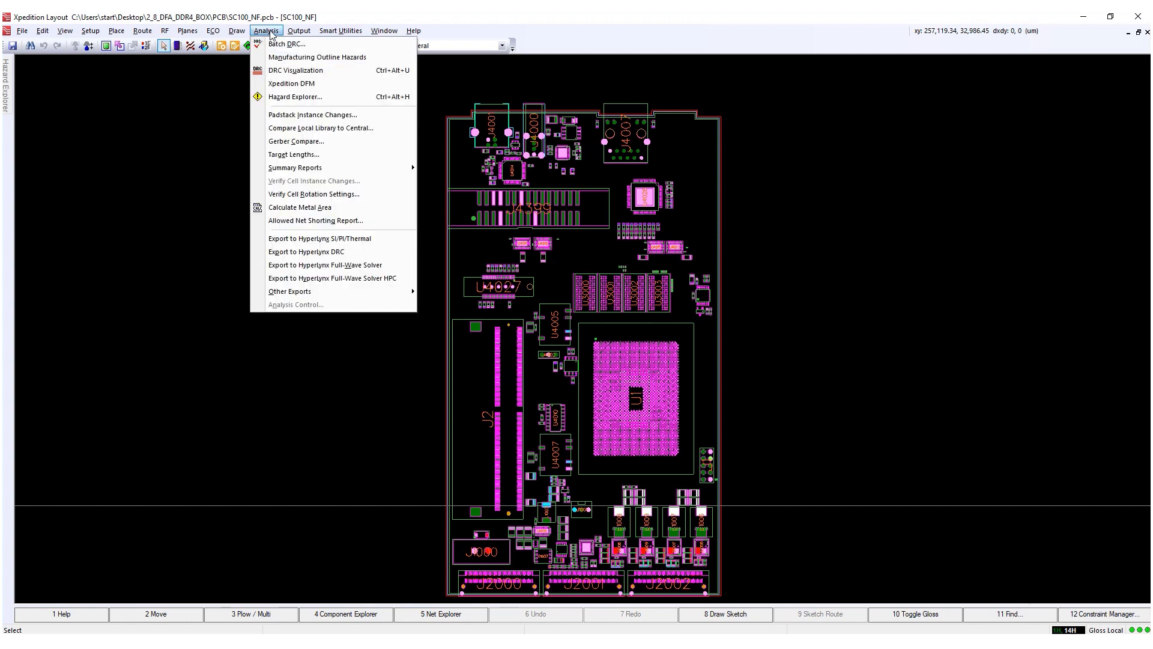
click(350, 90)
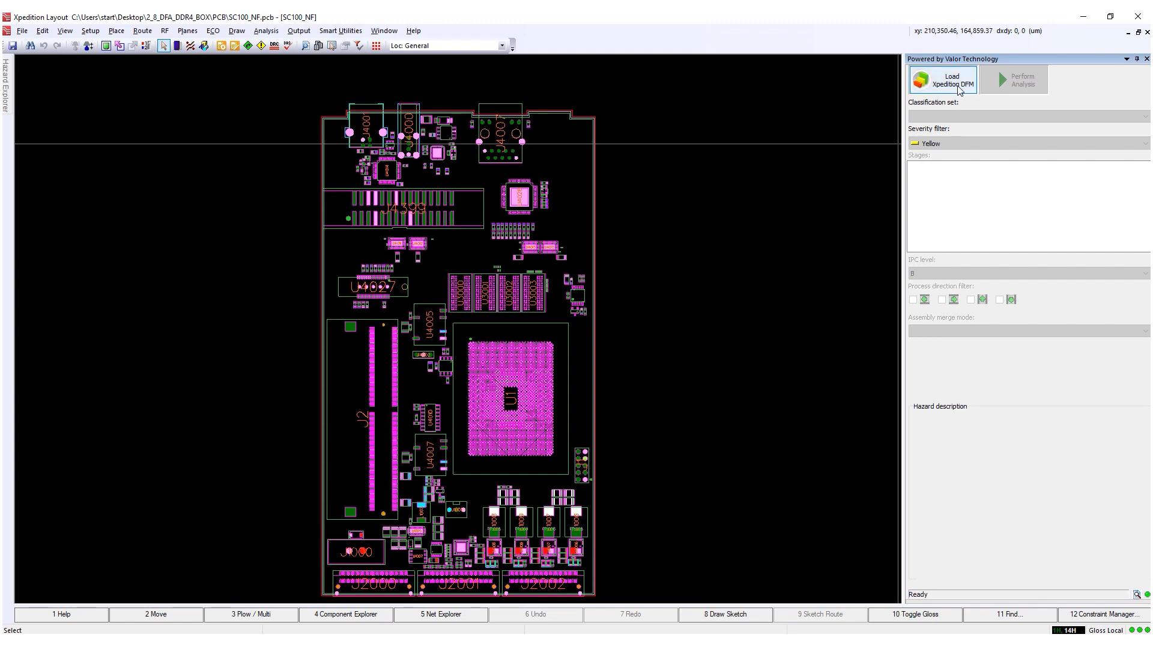
click(960, 87)
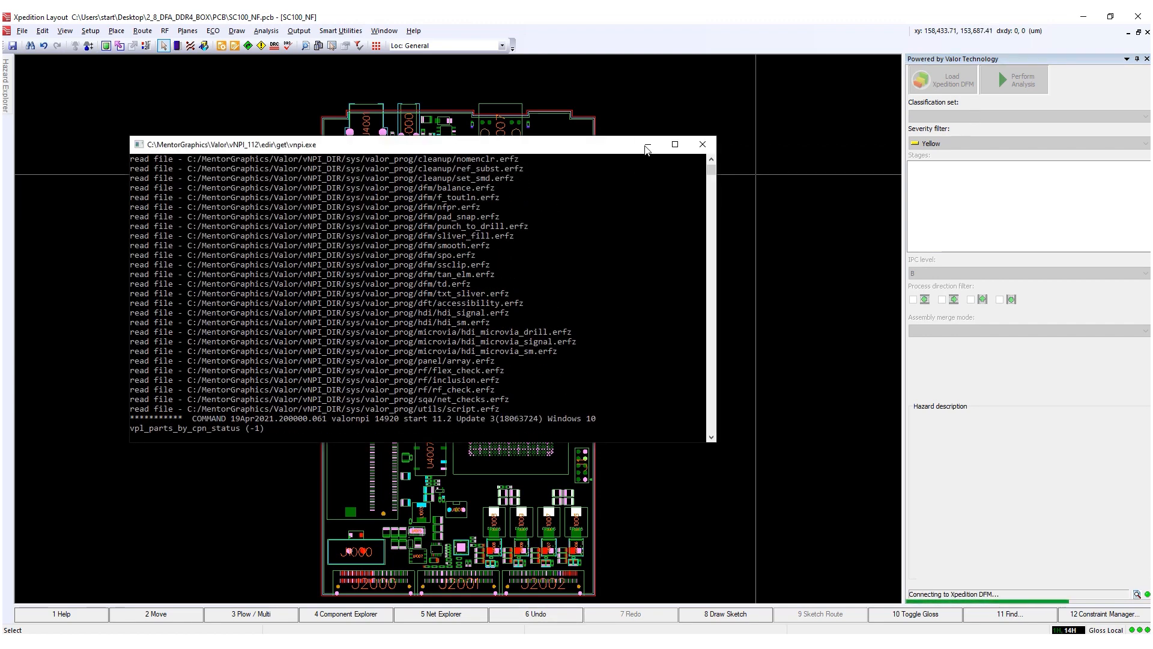
click(646, 148)
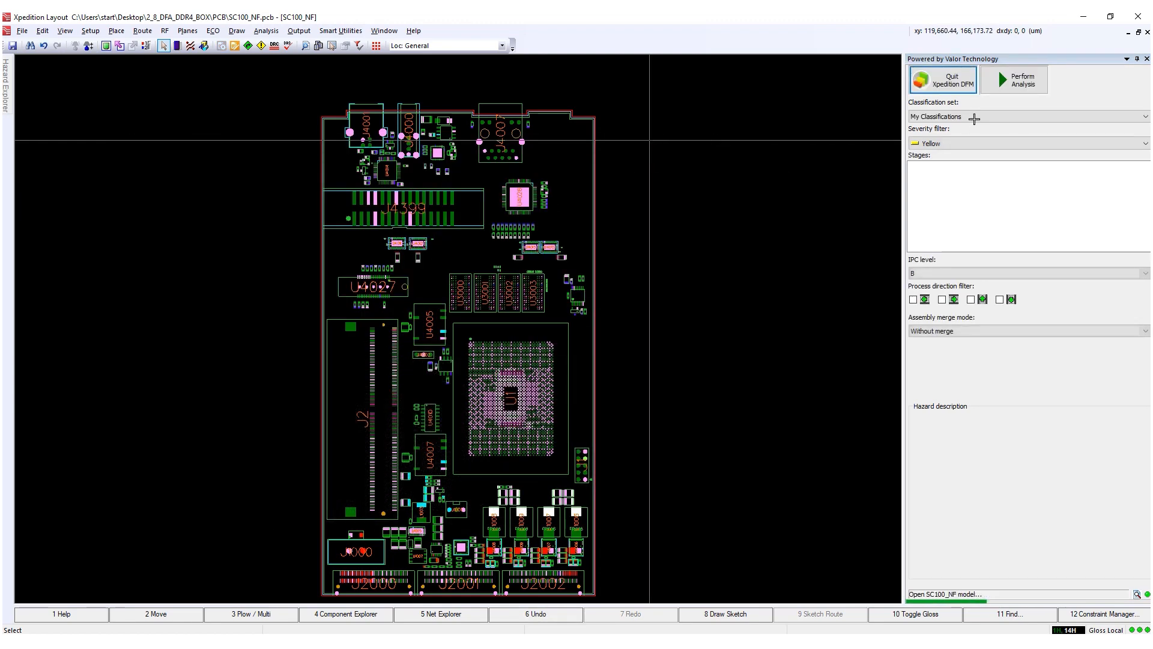
- Choose the ebsd - ipc classification set, clear all process direction filters and perform the analysis for the Component Placement stage
click(999, 116)
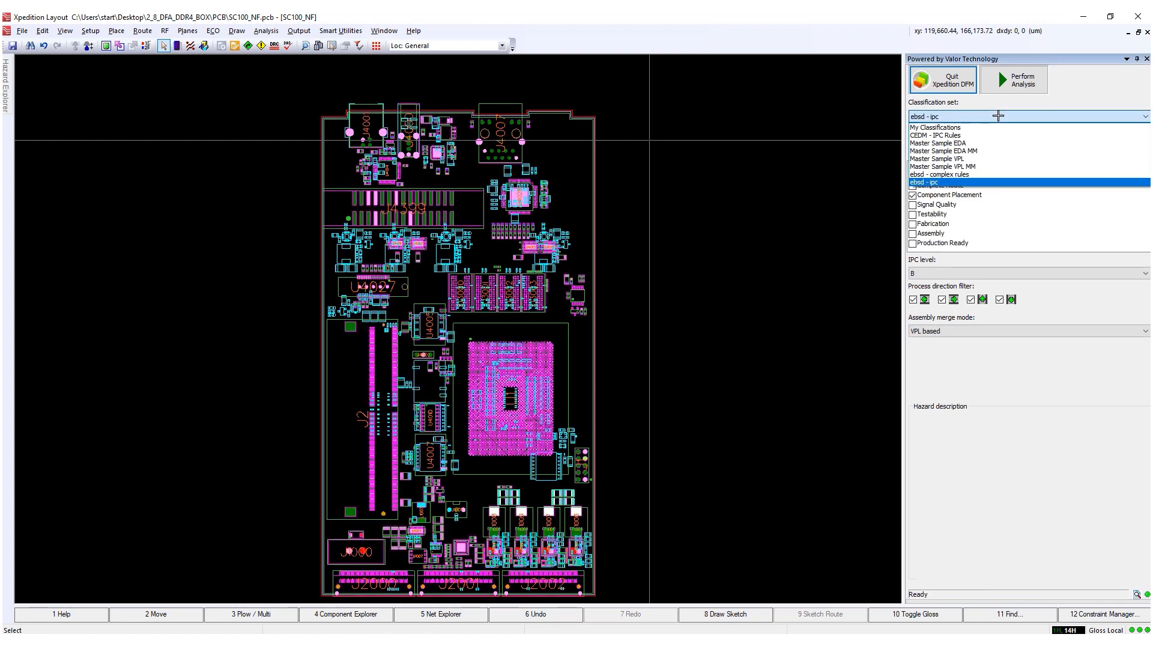
click(948, 182)
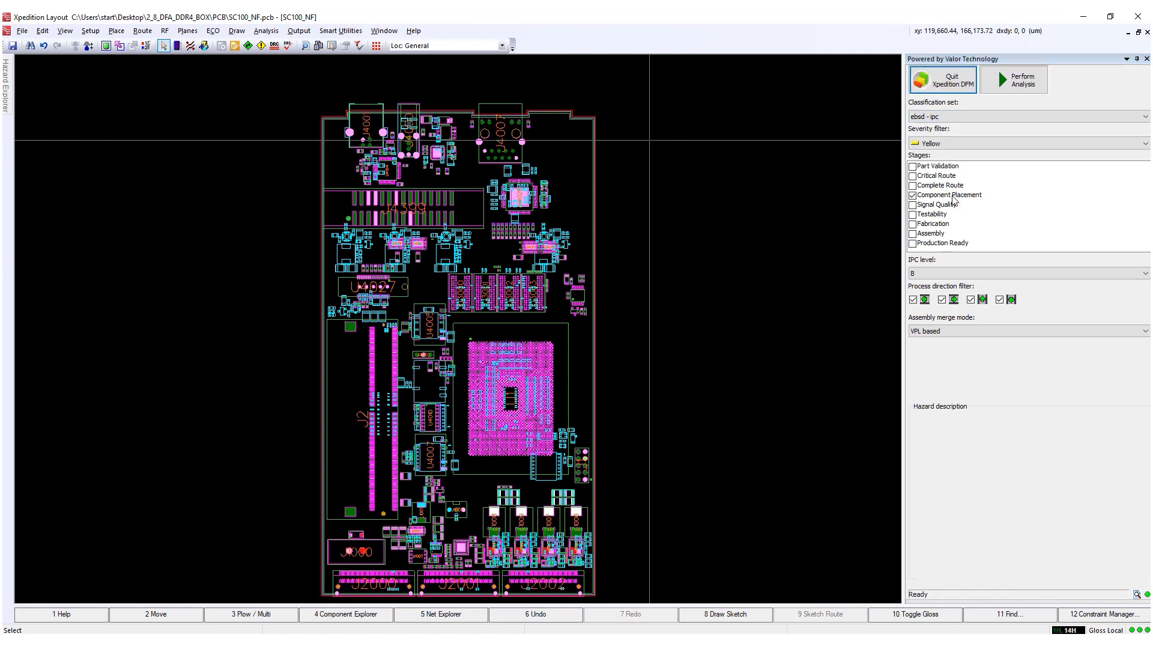
click(913, 299)
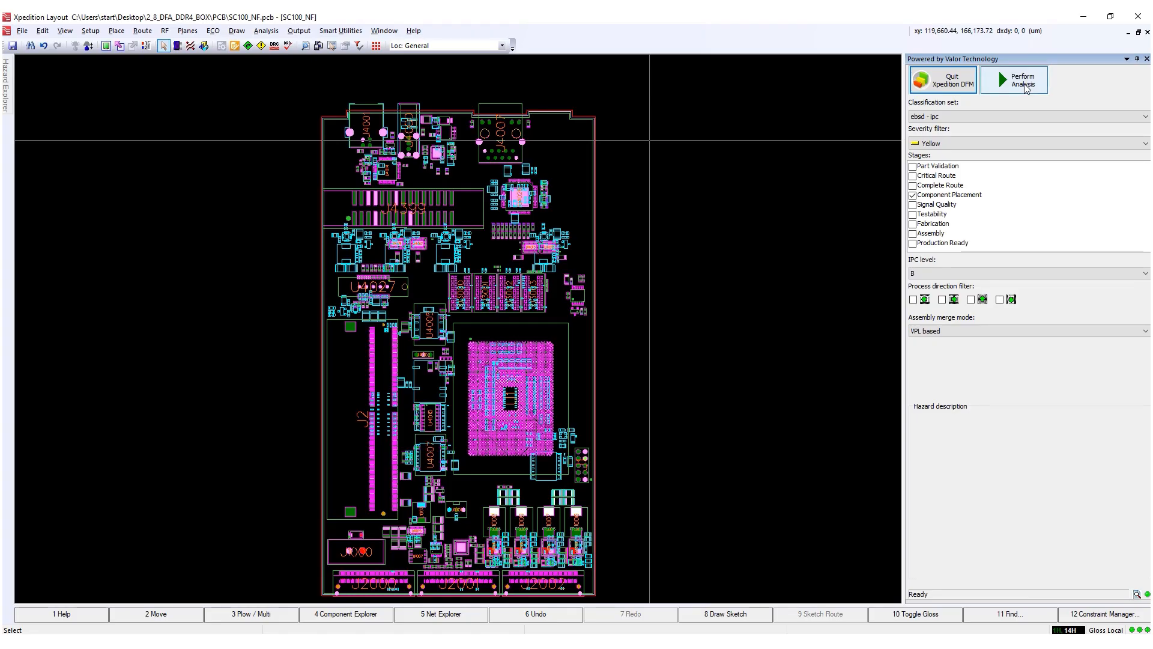
click(1024, 85)
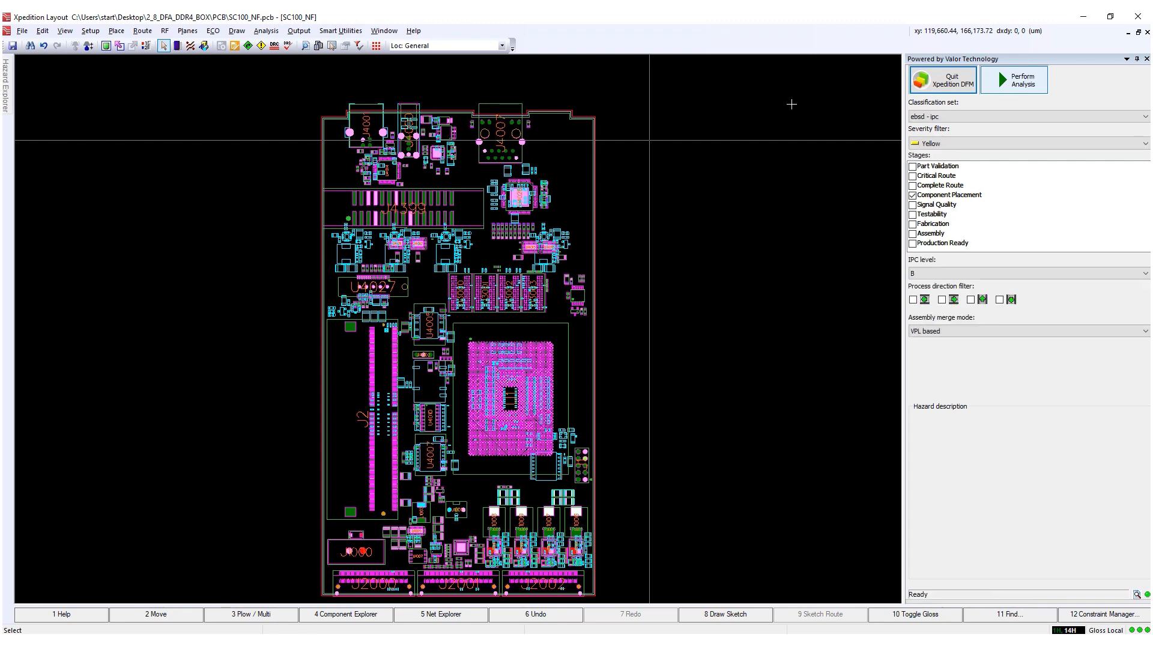
- List the reflow component spacing CHIP.S_CHIP.S_ww hazards in Hazard Explorer, widening the hazard tree and hiding the green entries
click(8, 101)
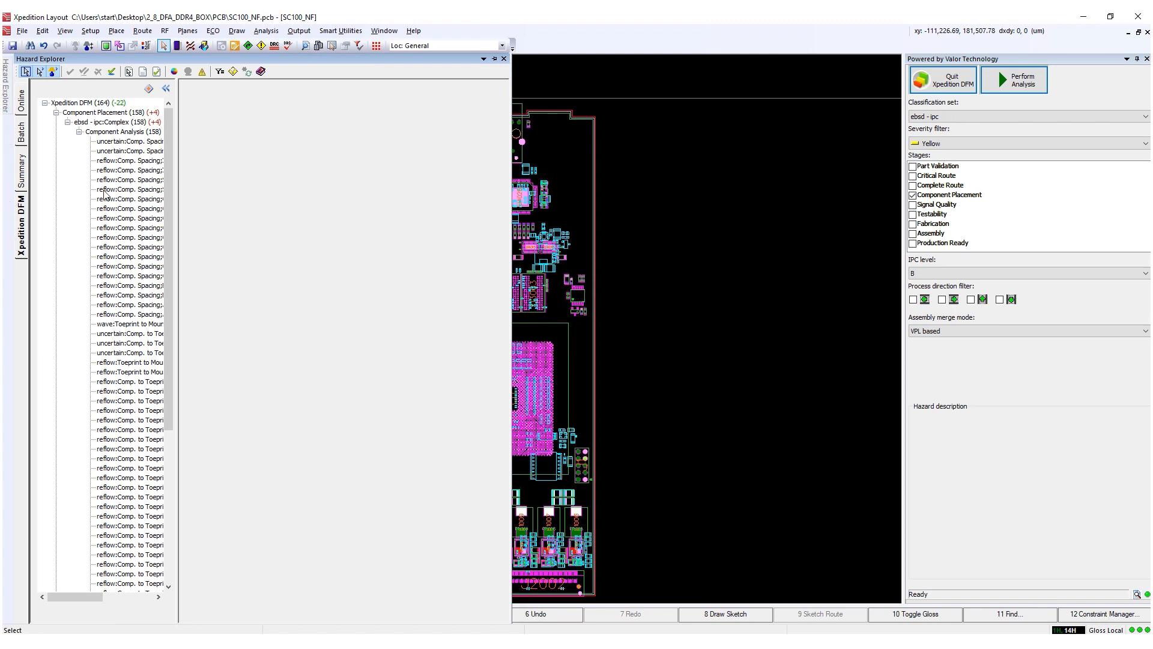
drag(176, 164, 270, 166)
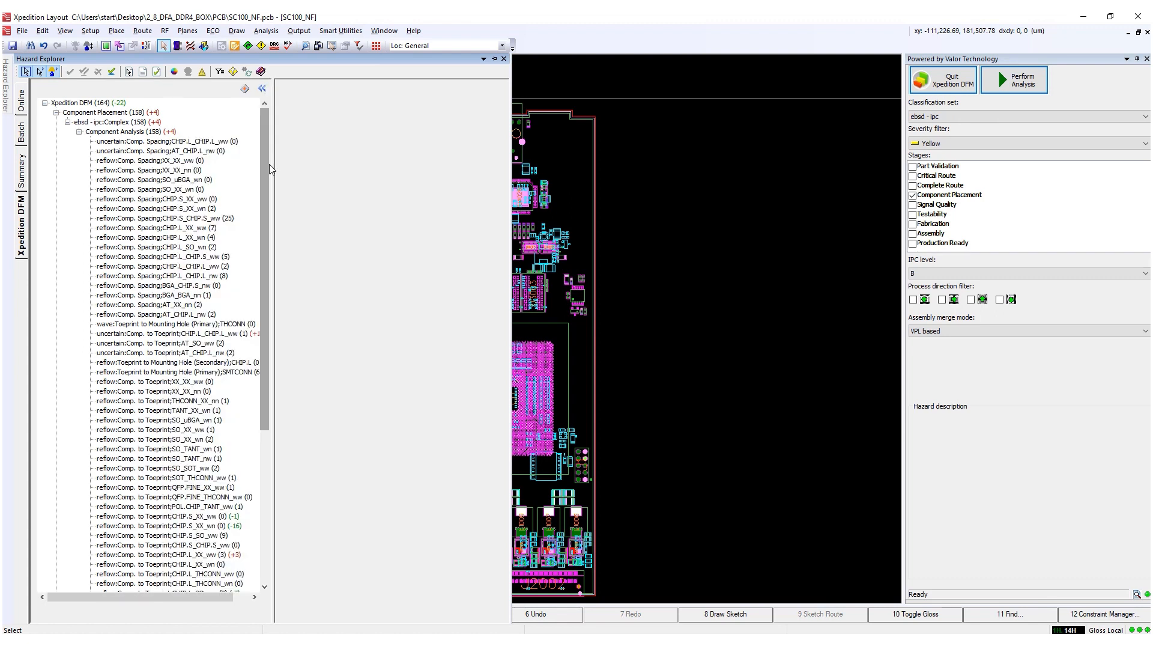
click(201, 219)
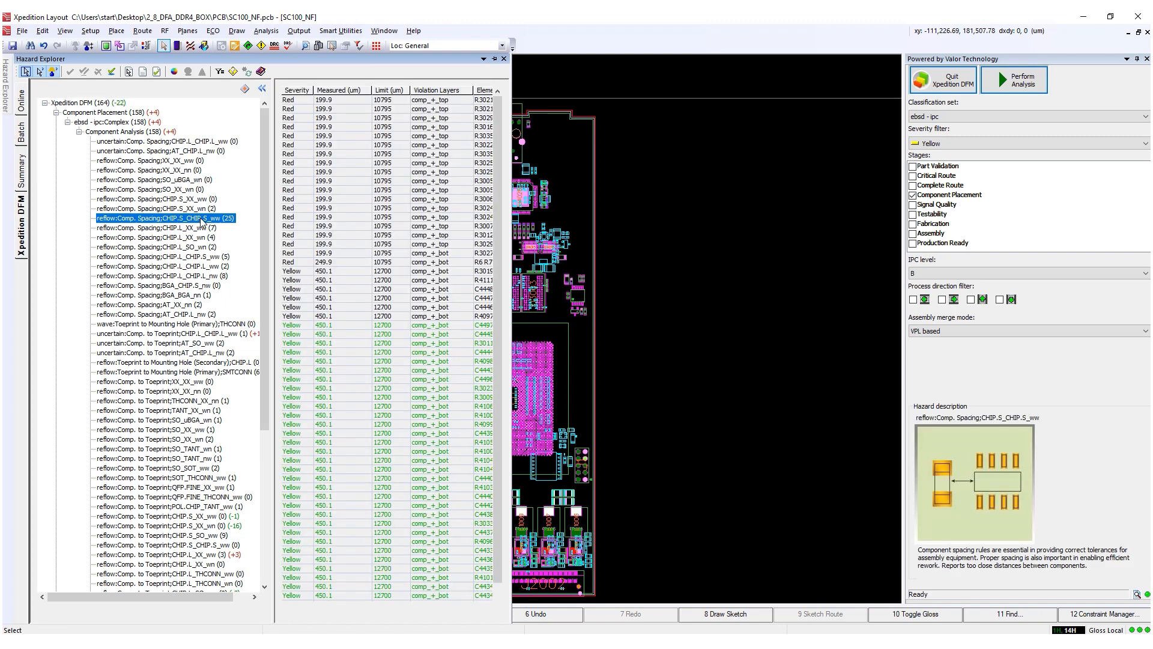
click(112, 72)
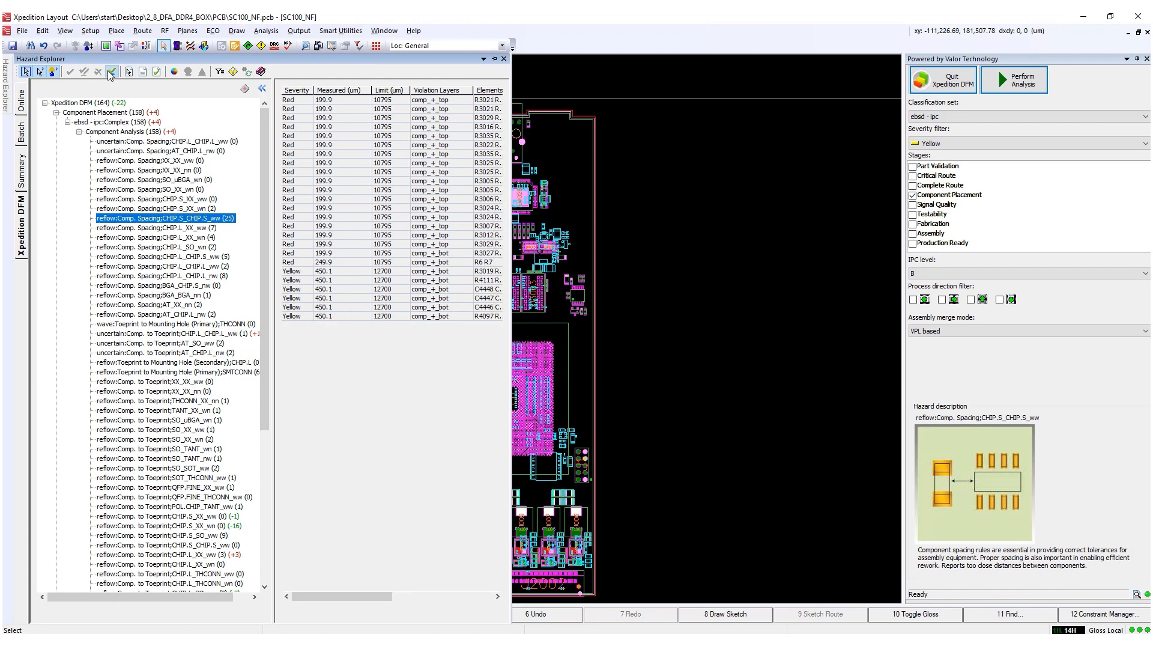
- Locate the first red spacing hazard on the board and examine the column of resistors around R3021 and R3032
click(301, 101)
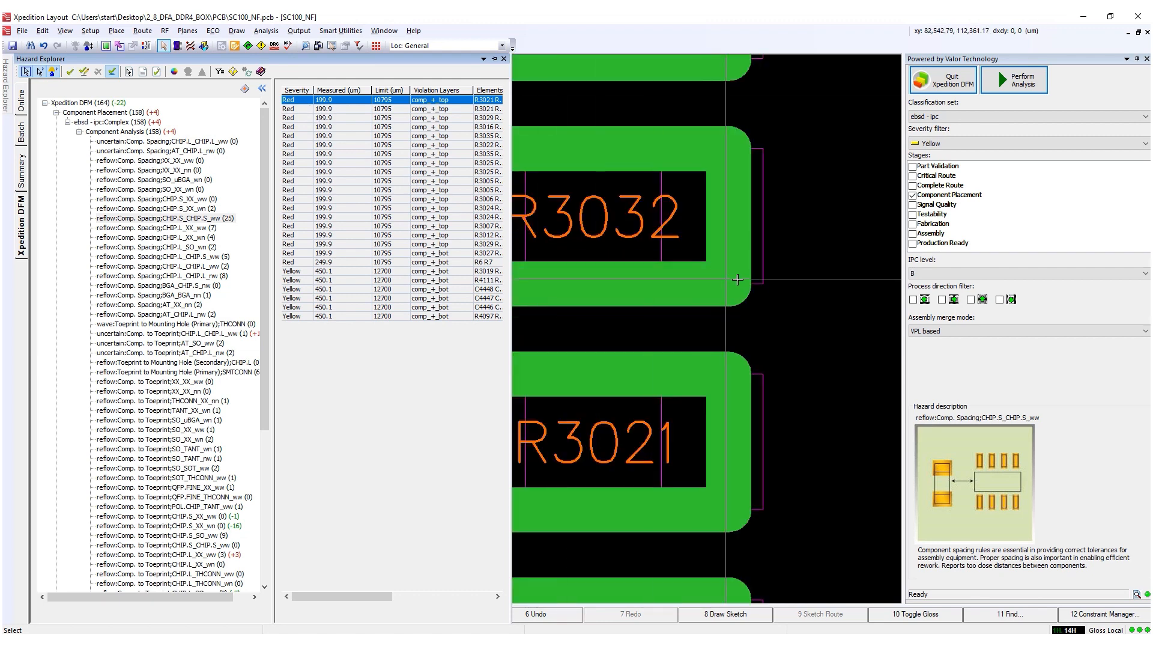
scroll(641, 291, down, 5)
scroll(640, 291, down, 2)
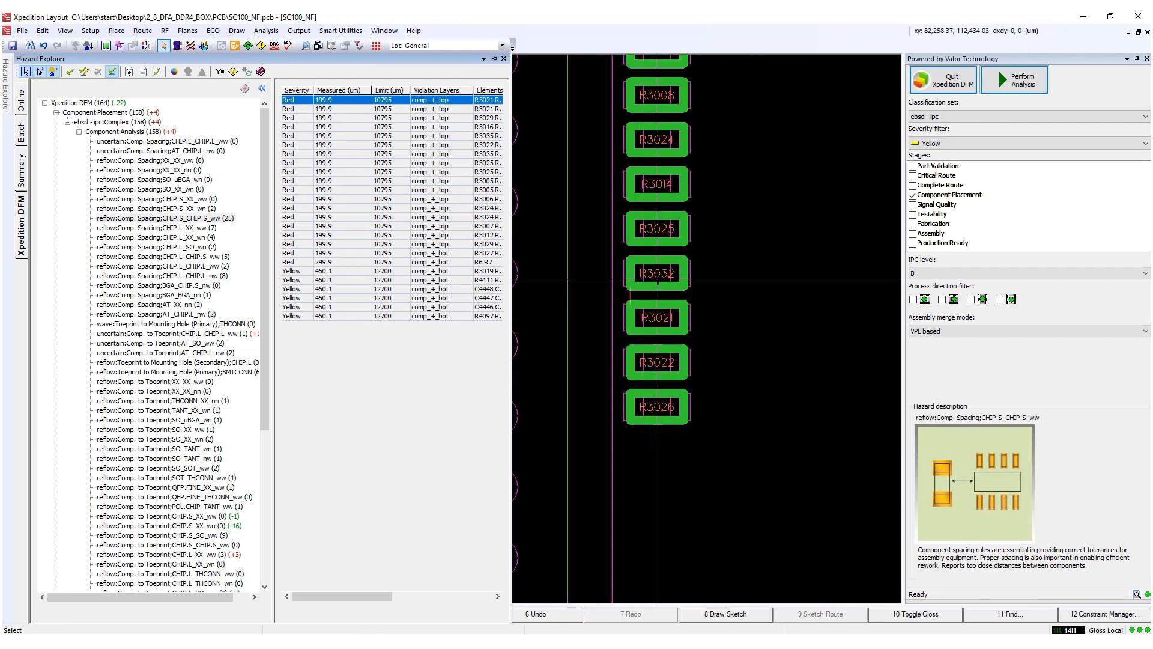
scroll(659, 276, down, 2)
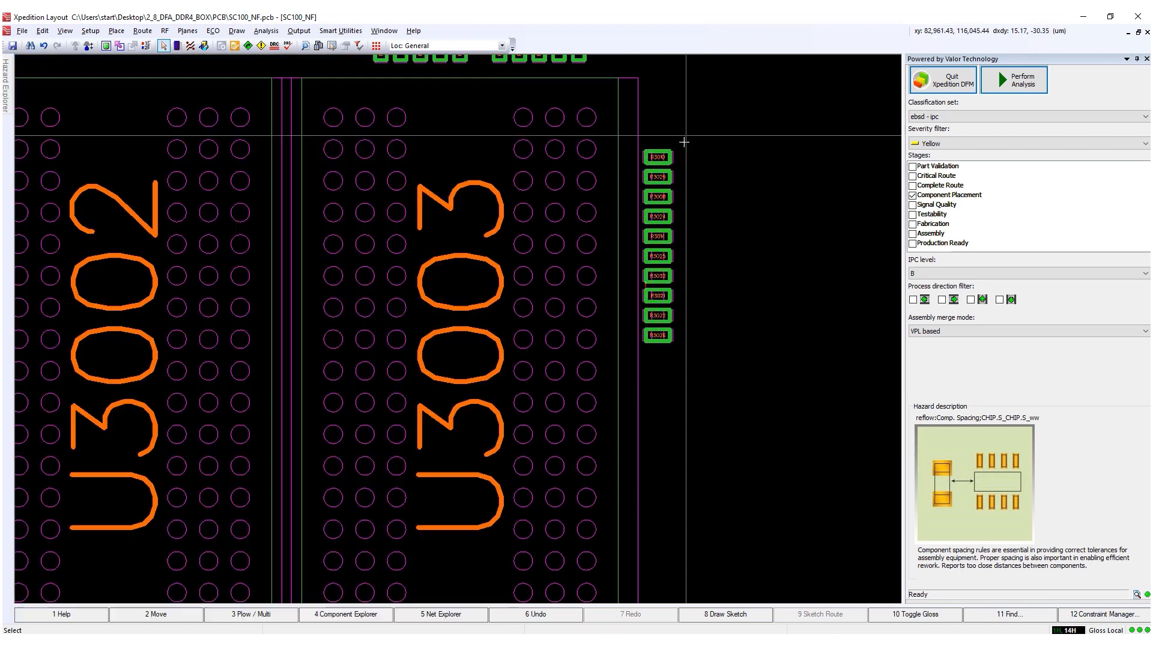
- Use Spread Parts on the column of ten resistors beside U3003, stretching it down to about the component's lower edge, and clear the selection
drag(686, 135, 637, 353)
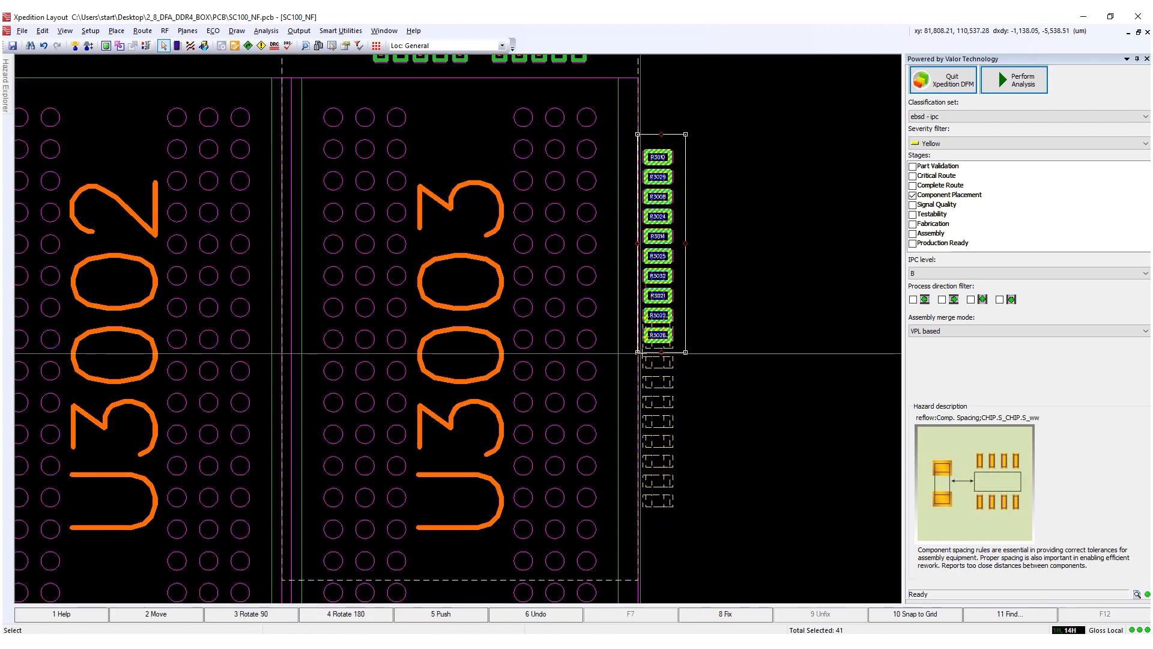
right_click(677, 326)
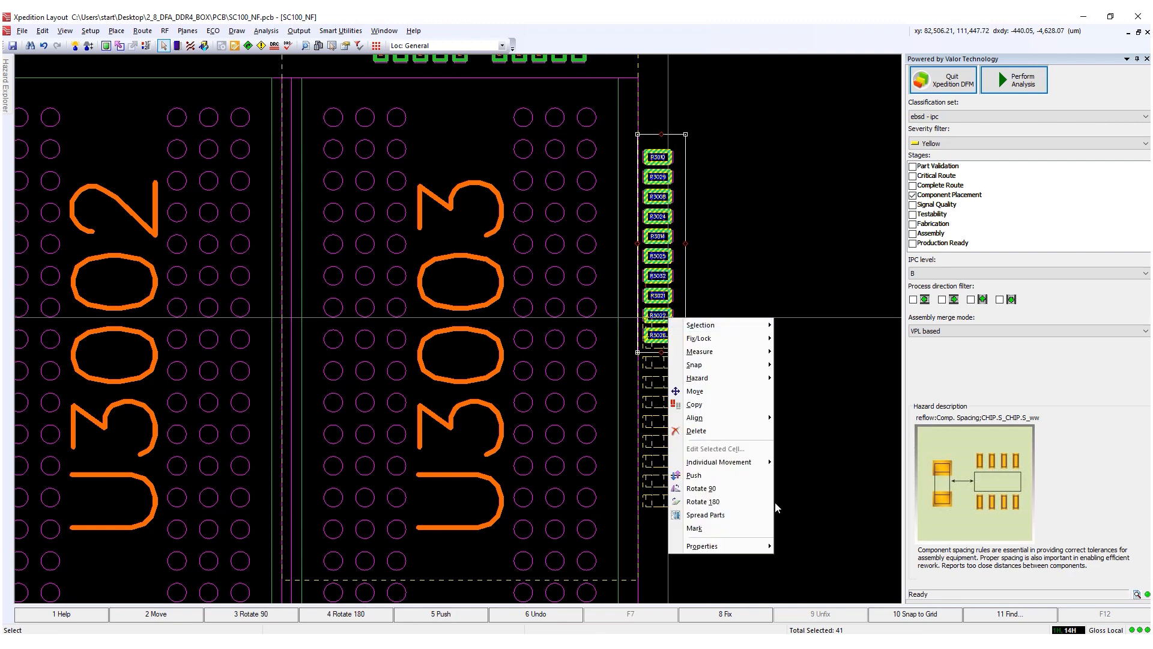
click(706, 515)
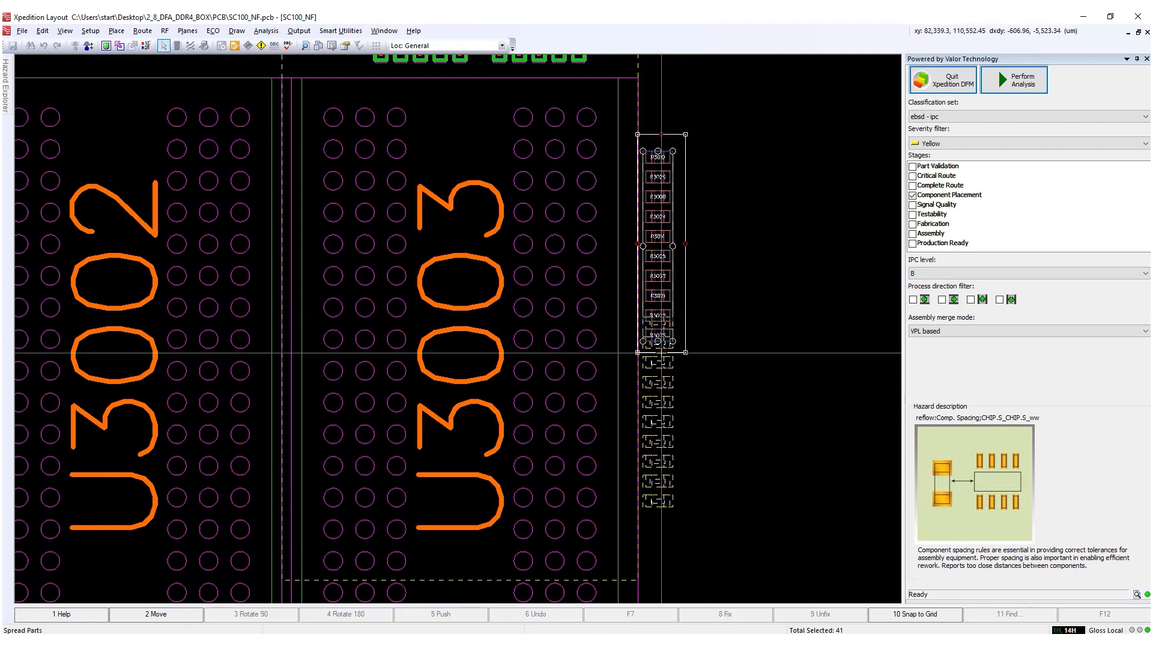
click(662, 354)
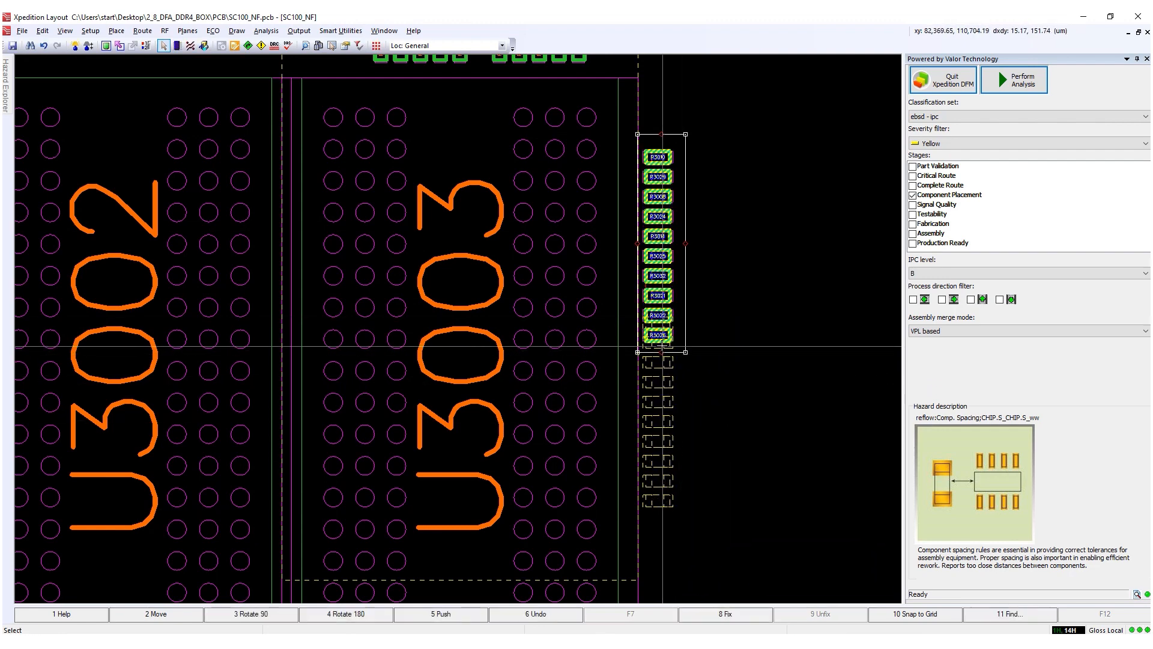
right_click(676, 302)
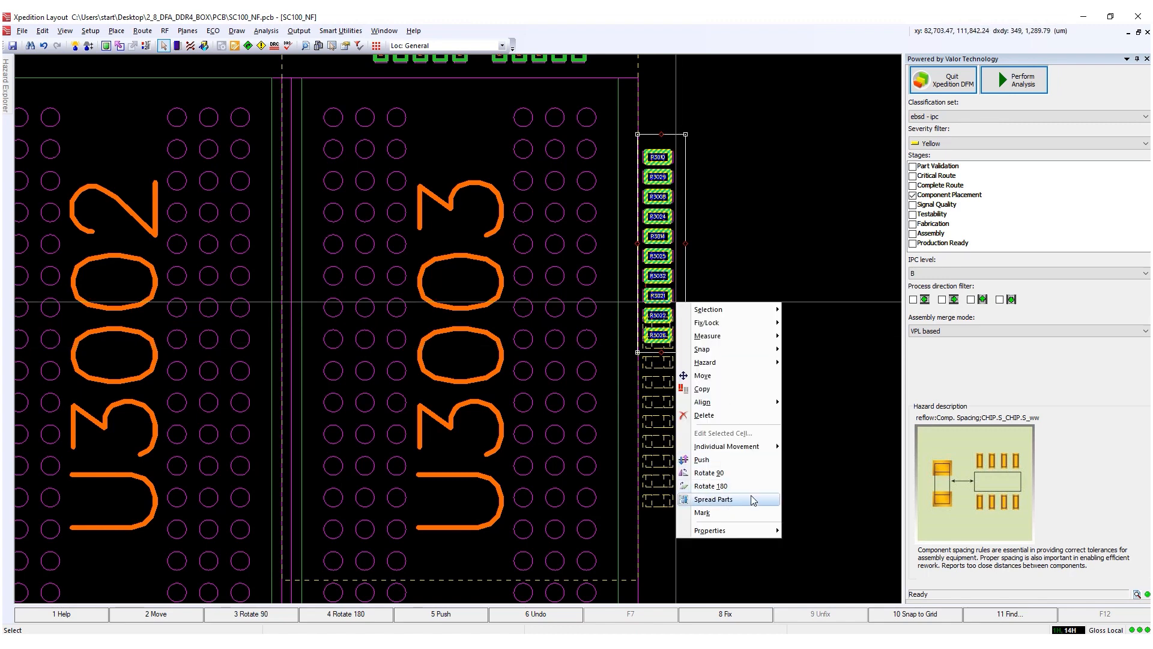
click(713, 499)
drag(659, 392, 666, 555)
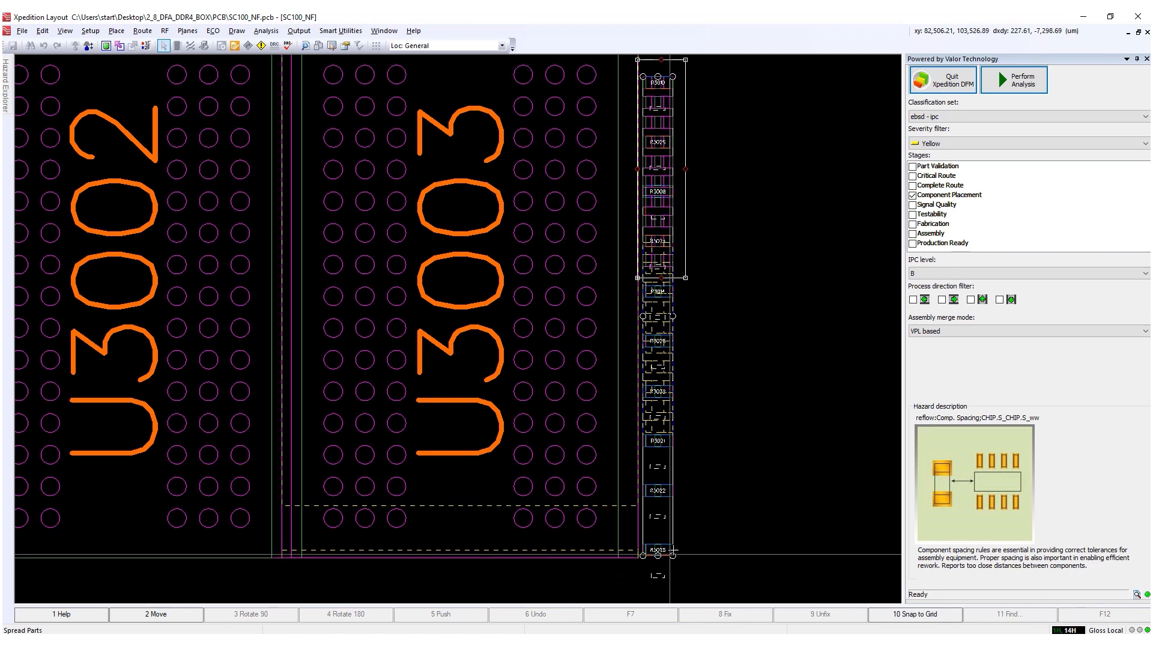
scroll(667, 554, down, 2)
scroll(671, 368, up, 1)
drag(671, 326, 670, 278)
click(778, 320)
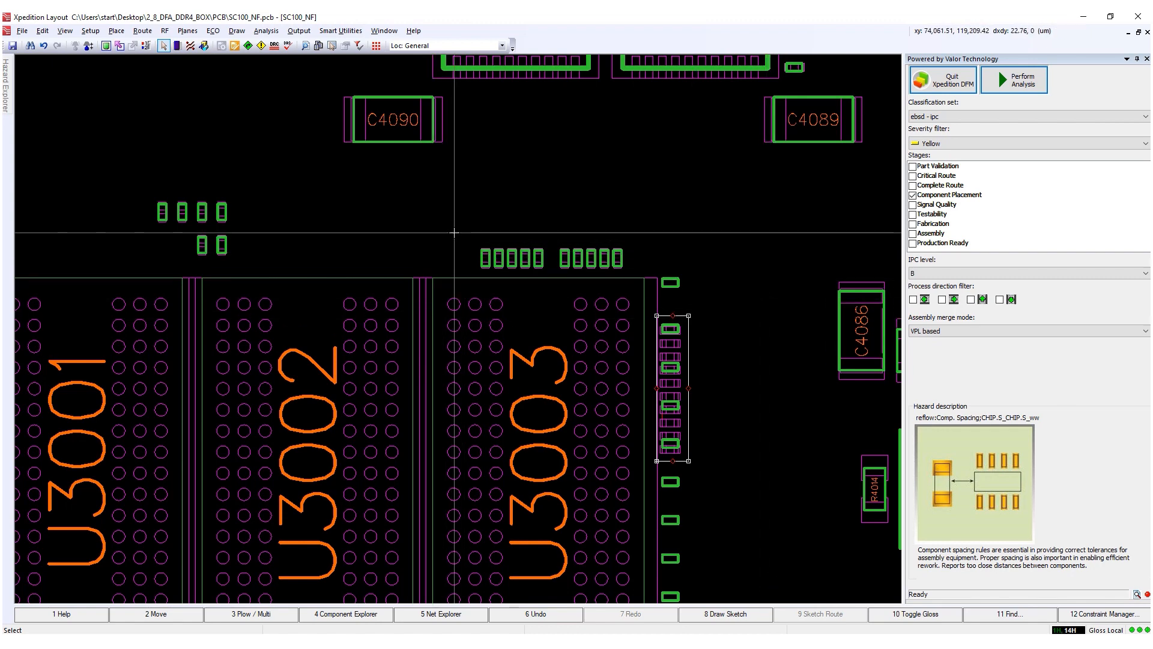
drag(454, 233, 472, 209)
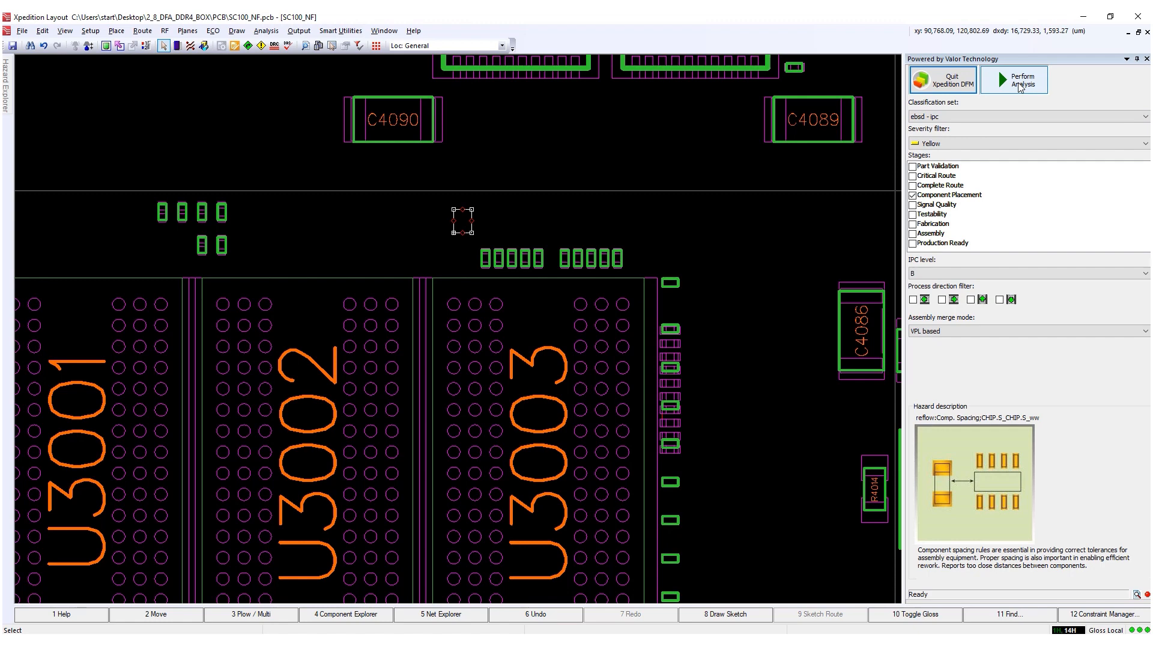
- Rerun the DFM analysis and check the CHIP.S_CHIP.S_ww component spacing hazards in Hazard Explorer
click(1019, 88)
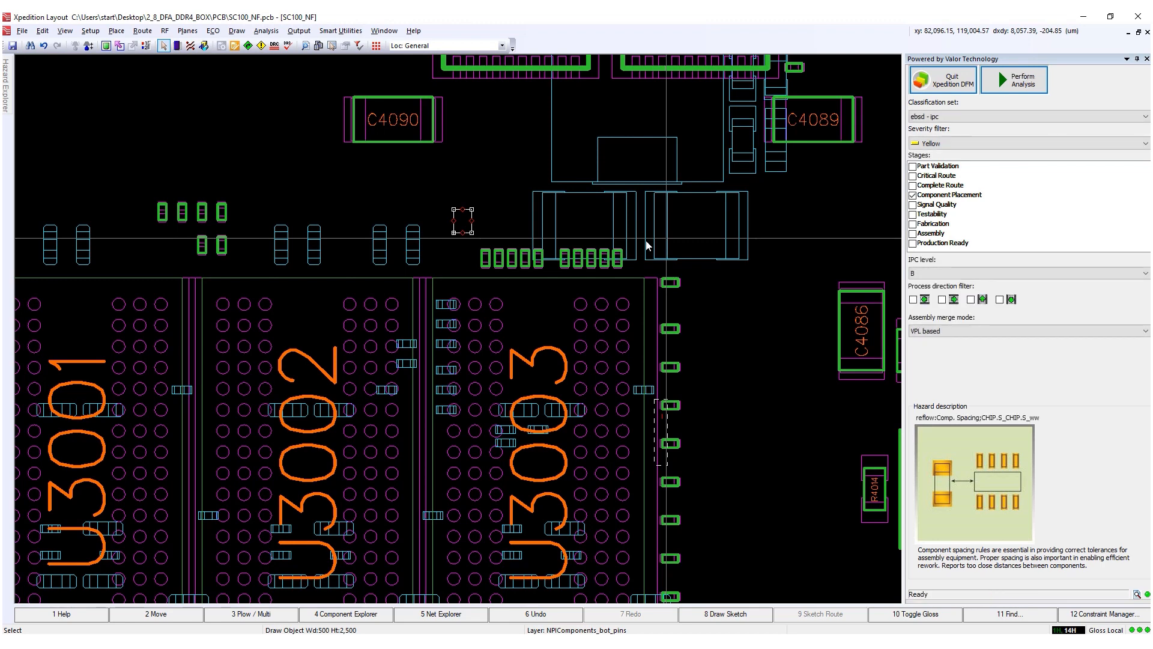
click(9, 111)
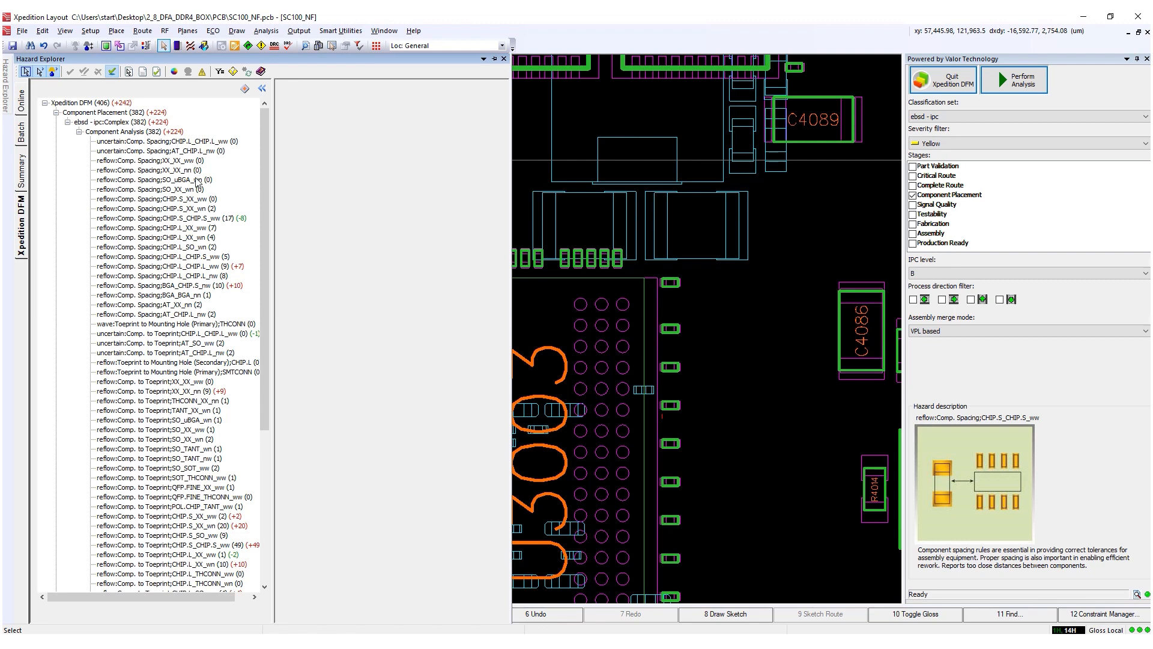
click(206, 218)
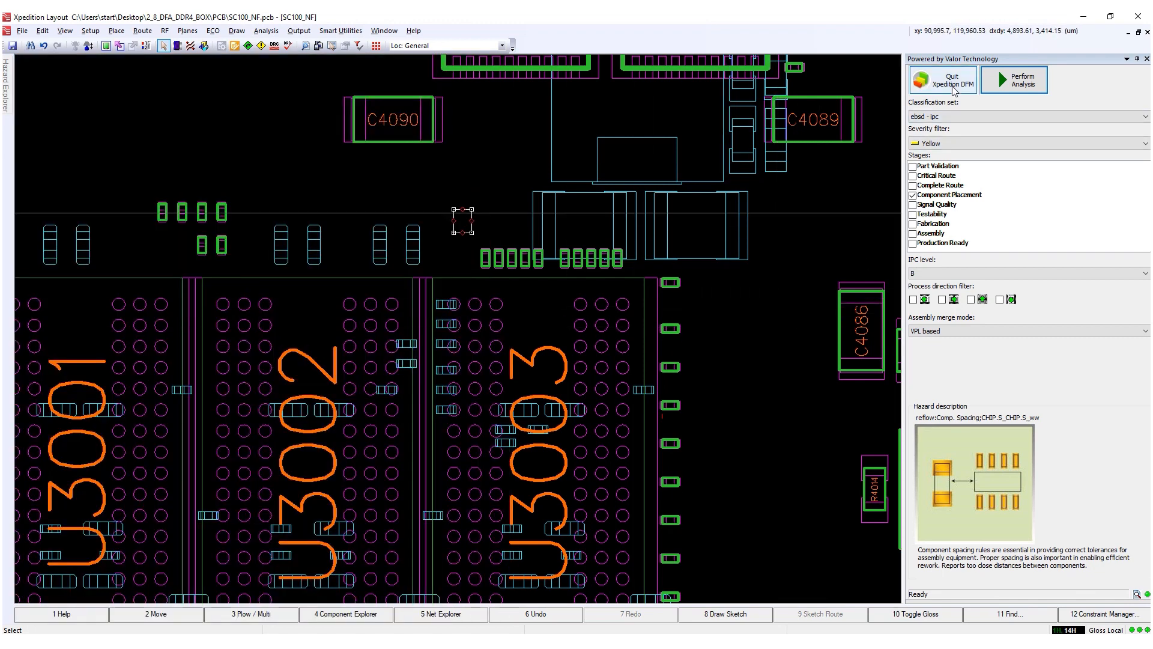
- Quit Xpedition DFM, close its pane and show the whole board
click(952, 83)
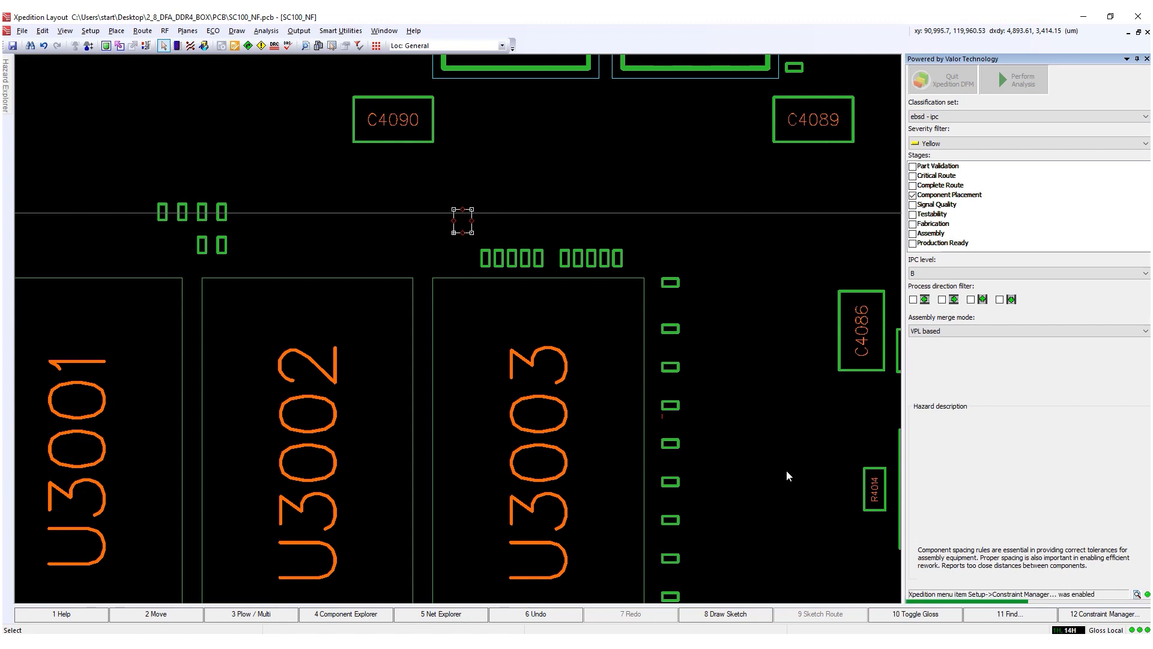
click(1147, 58)
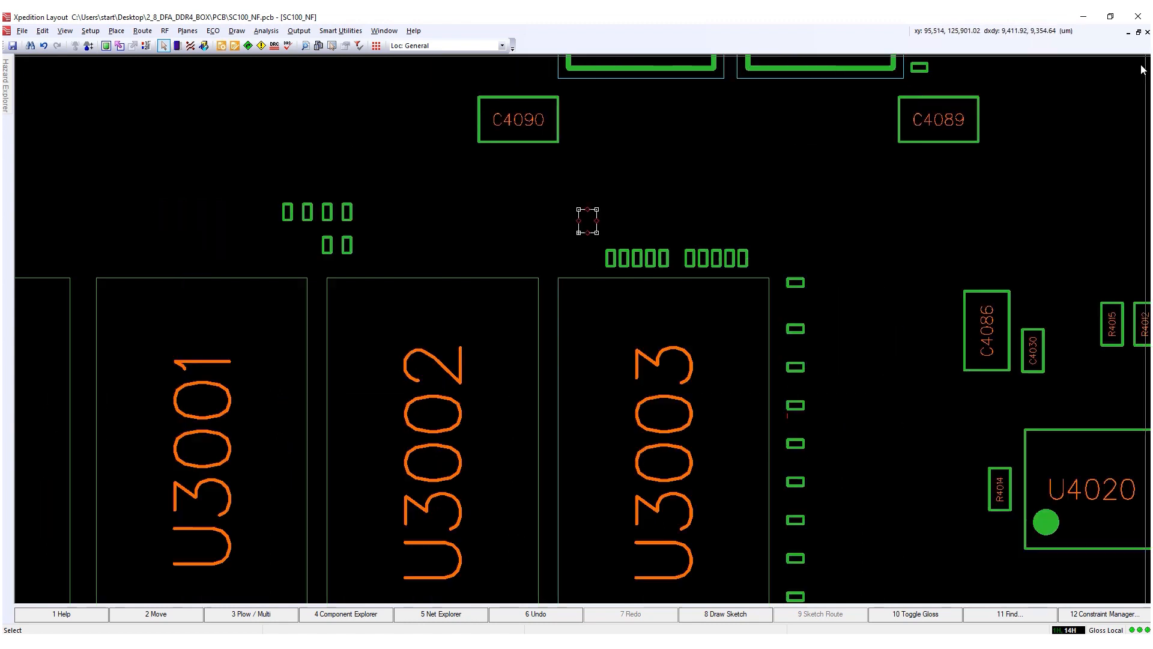
key(Home)
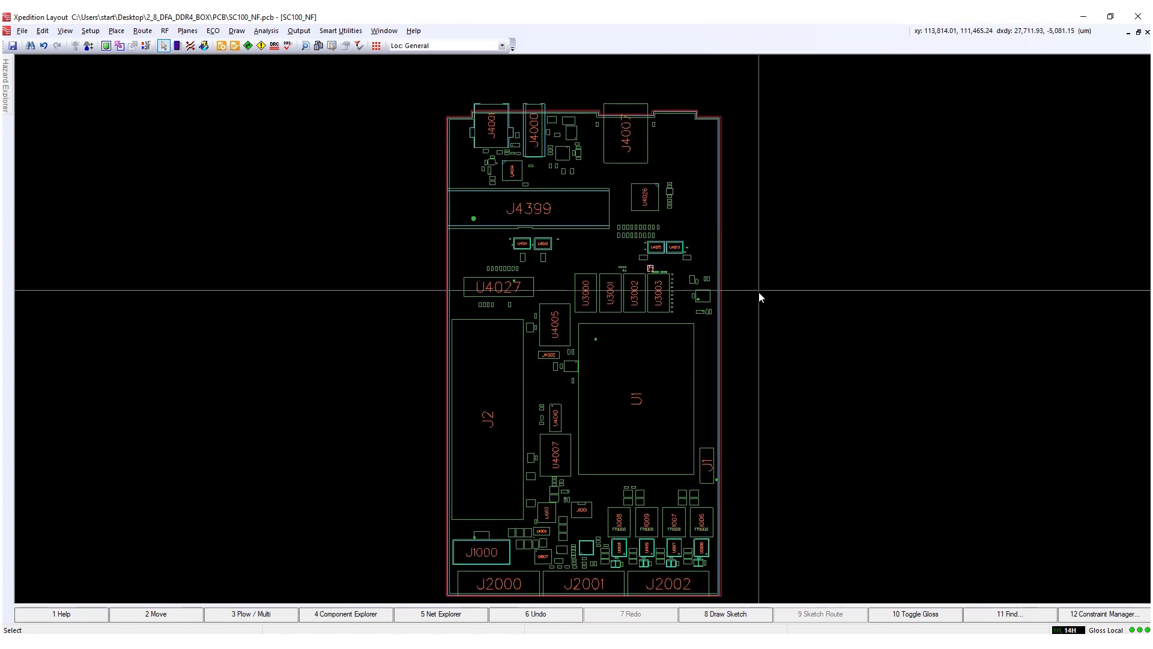